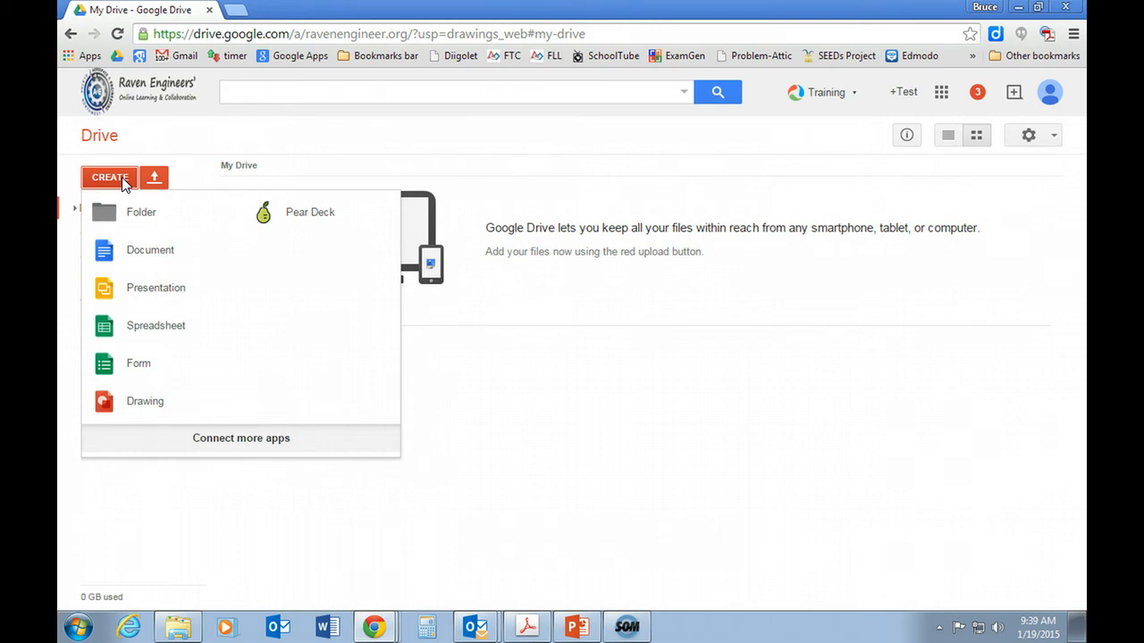
Step: Create a new Google drawing and rename it "Habits of Mind: Persisting"
left_click(138, 407)
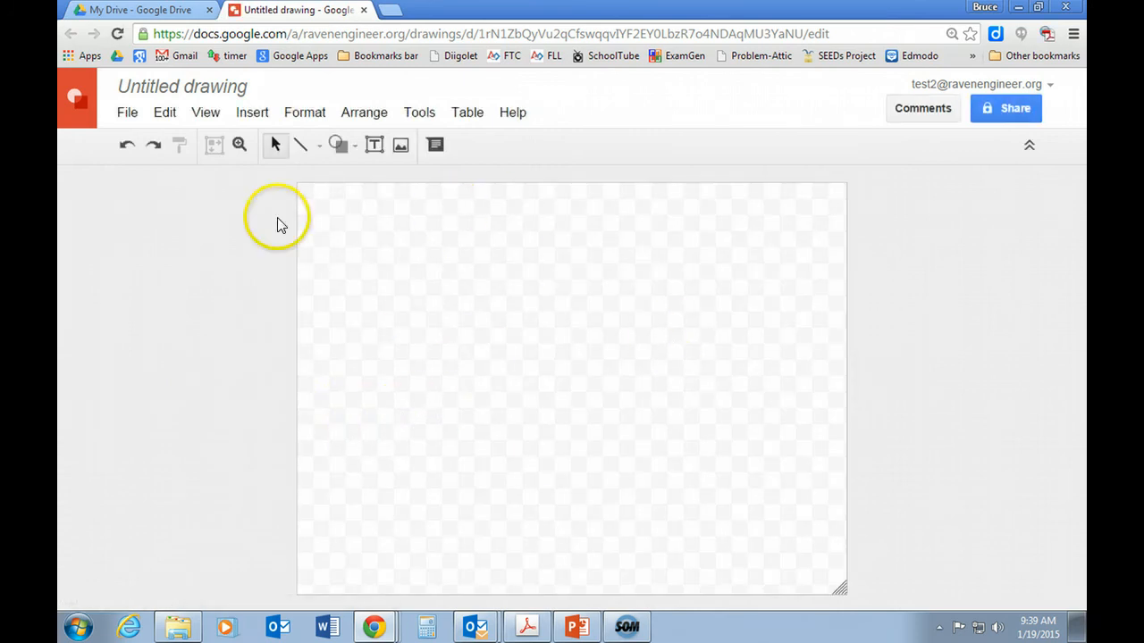
left_click(207, 93)
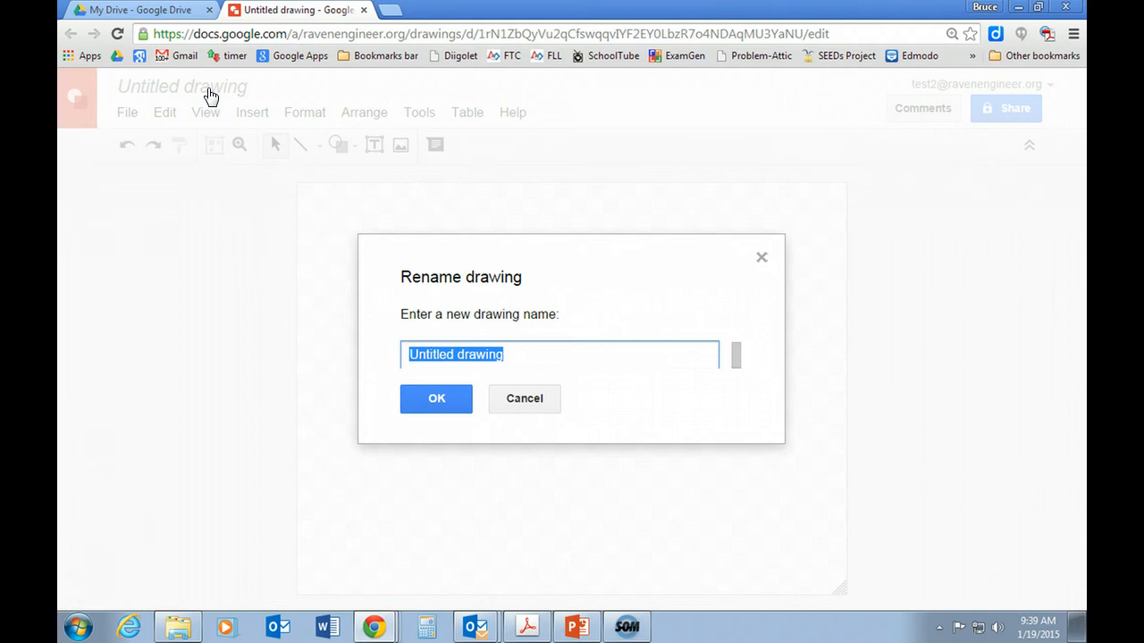
type("Habit")
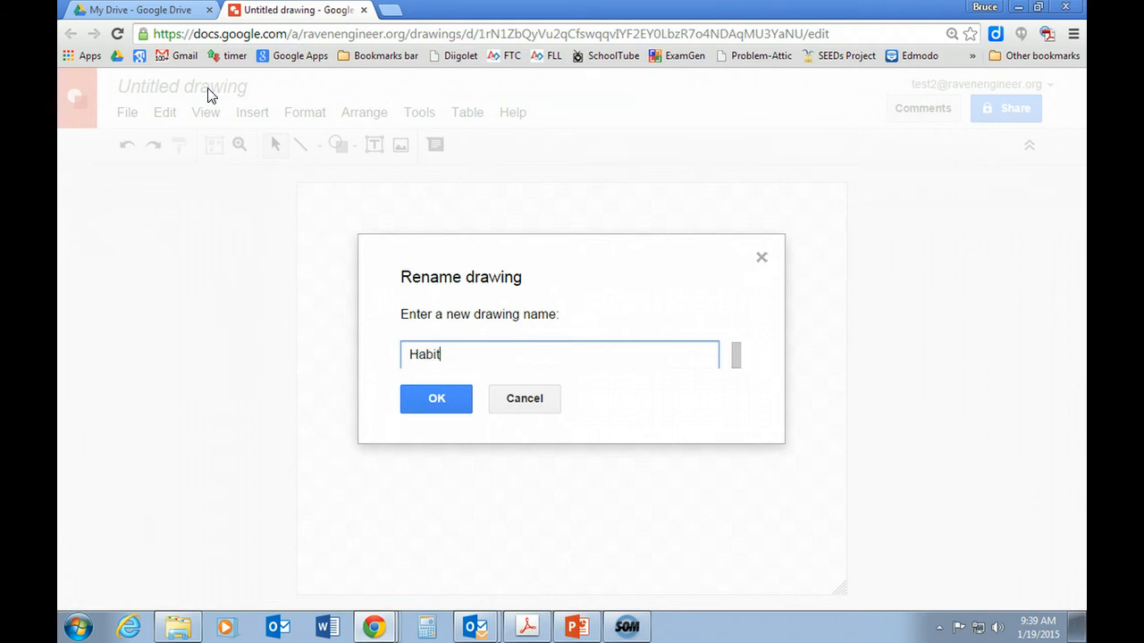
type("s ob ")
type("Minda")
type("Persis")
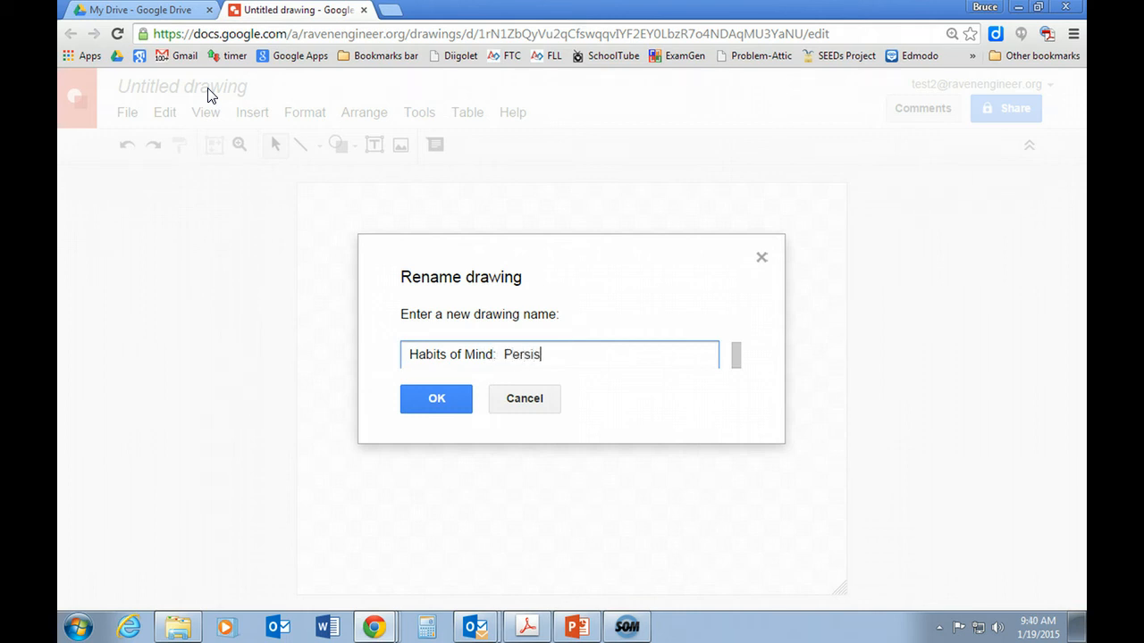
type("ting")
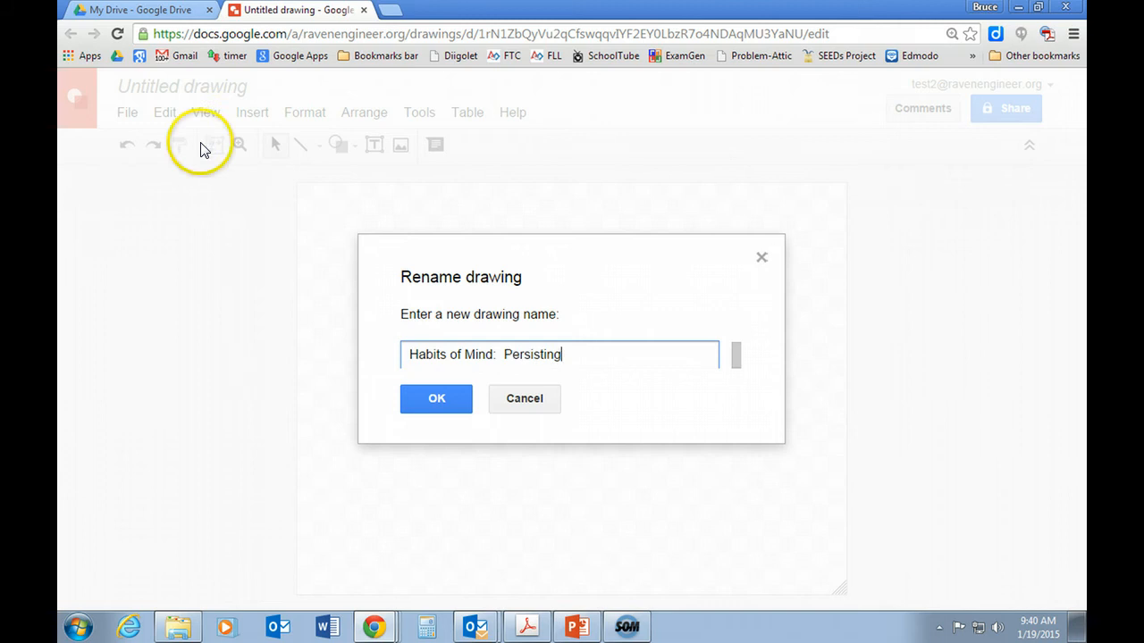
left_click(436, 400)
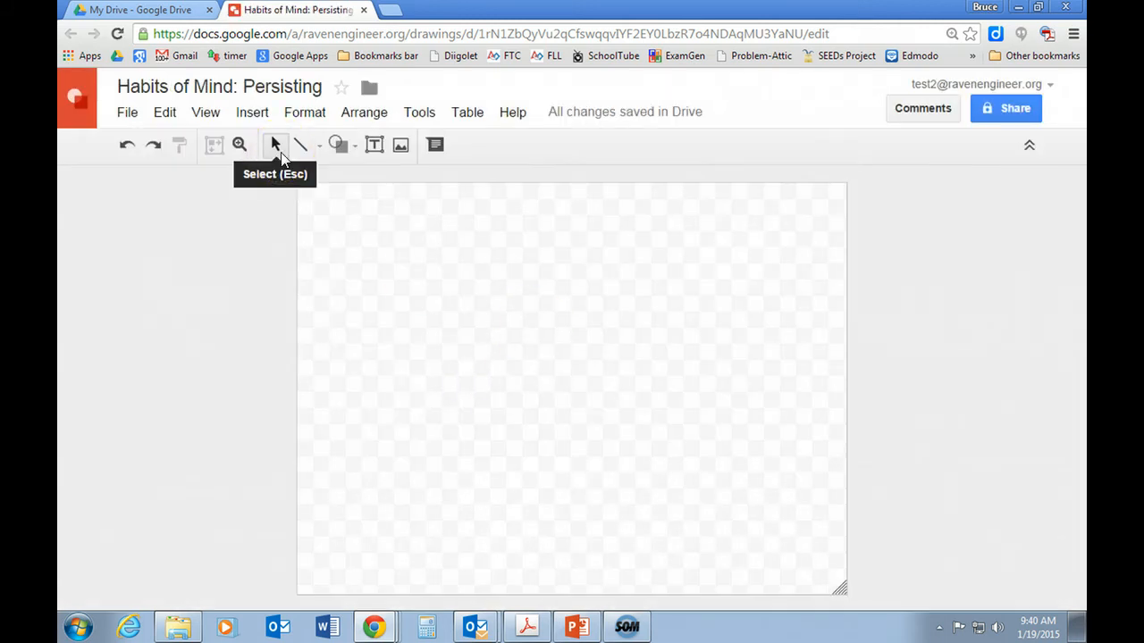
Step: Draw a triangle in the lower middle of the canvas and shift its apex toward the left to make it asymmetrical
left_click(343, 147)
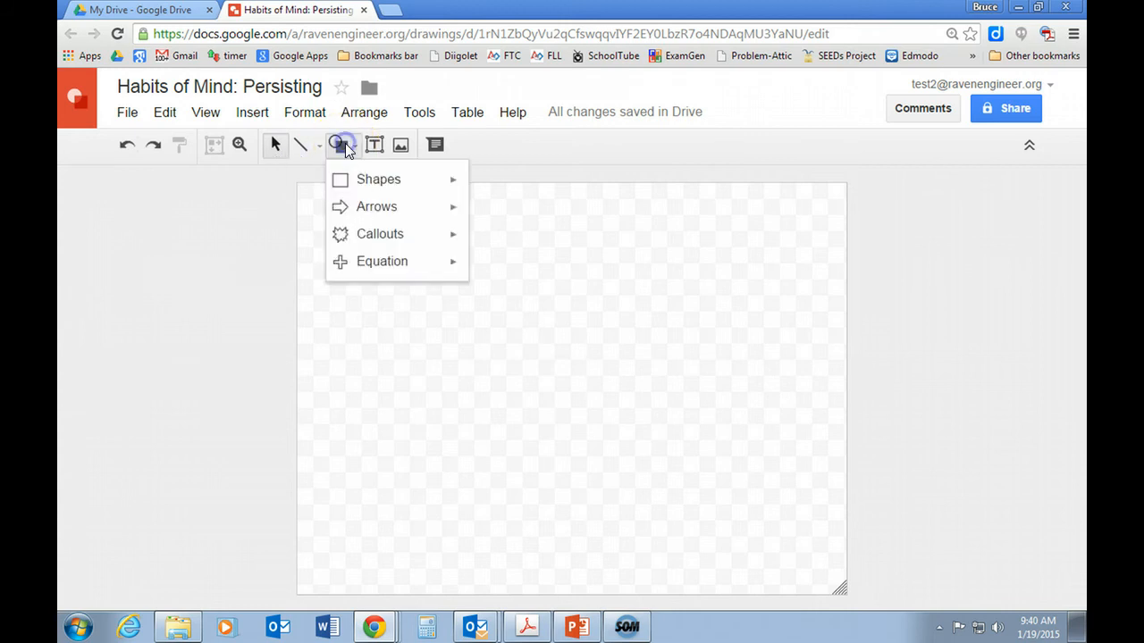
mouse_move(356, 179)
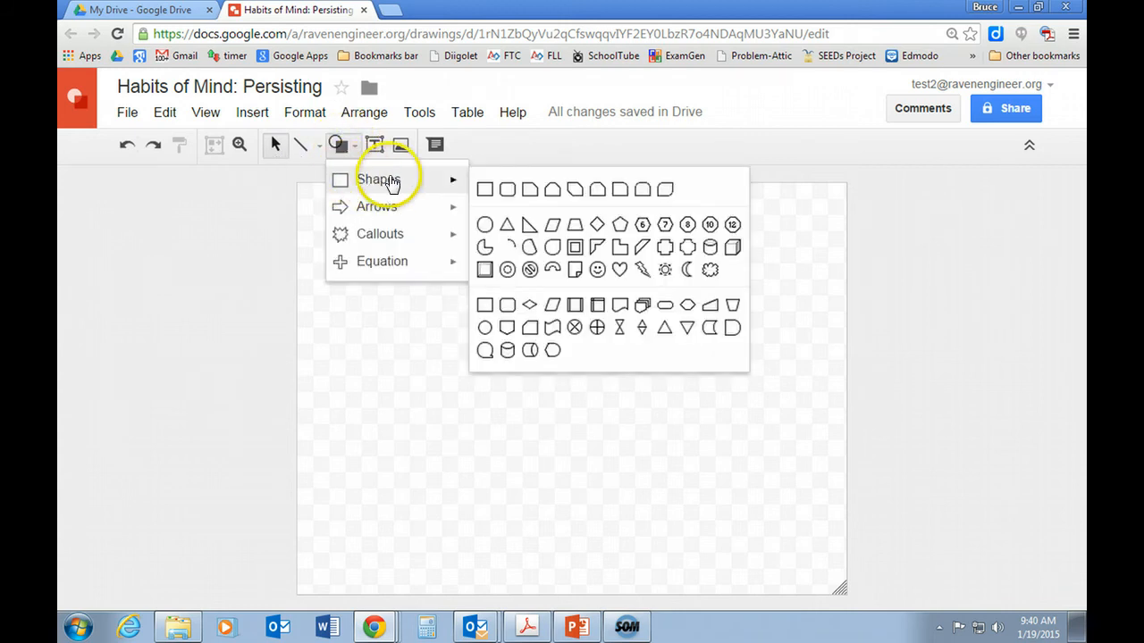
left_click(505, 226)
mouse_move(468, 348)
left_mouse_down()
mouse_move(533, 437)
mouse_move(658, 488)
mouse_move(646, 500)
left_mouse_up()
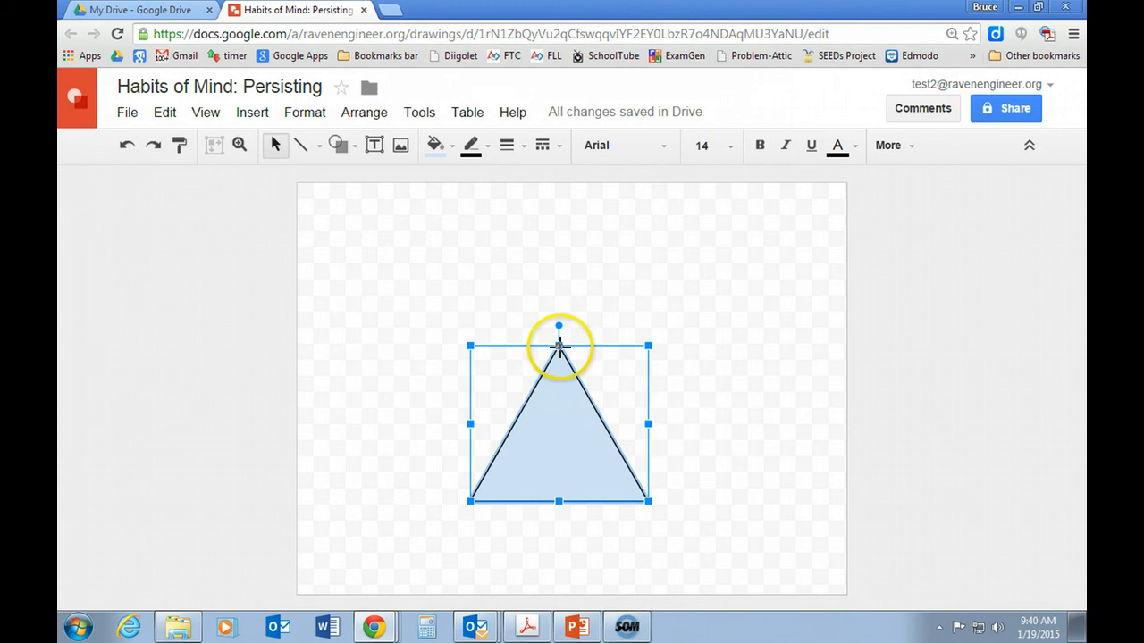
left_click_drag(558, 346, 510, 347)
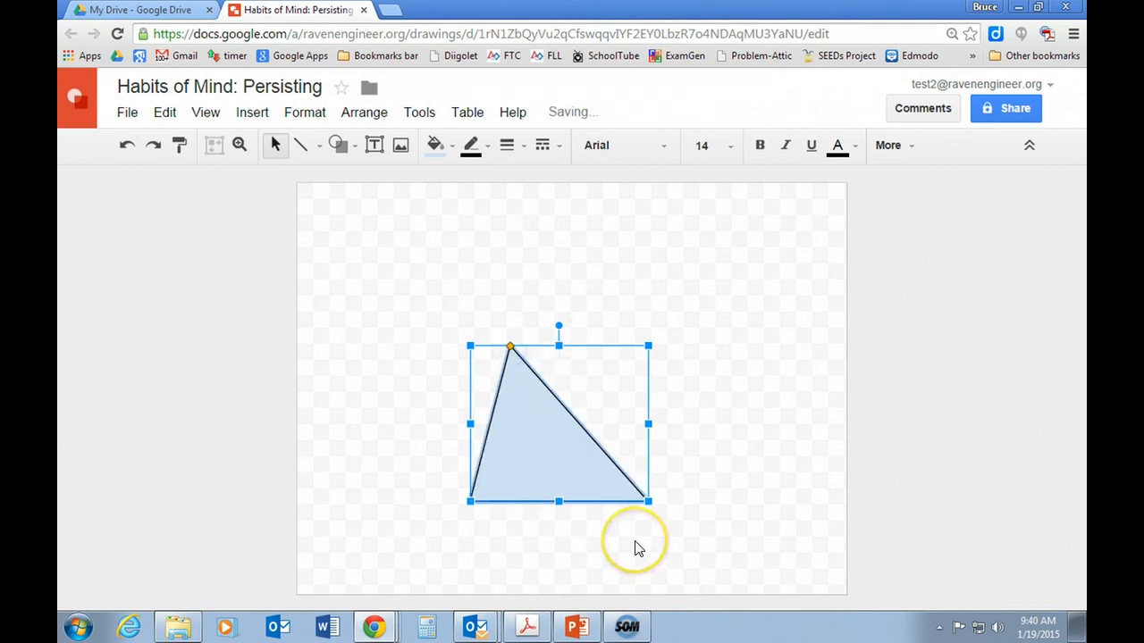
Step: Fill the triangle with yellow and give it a thicker, dotted outline
left_click(436, 145)
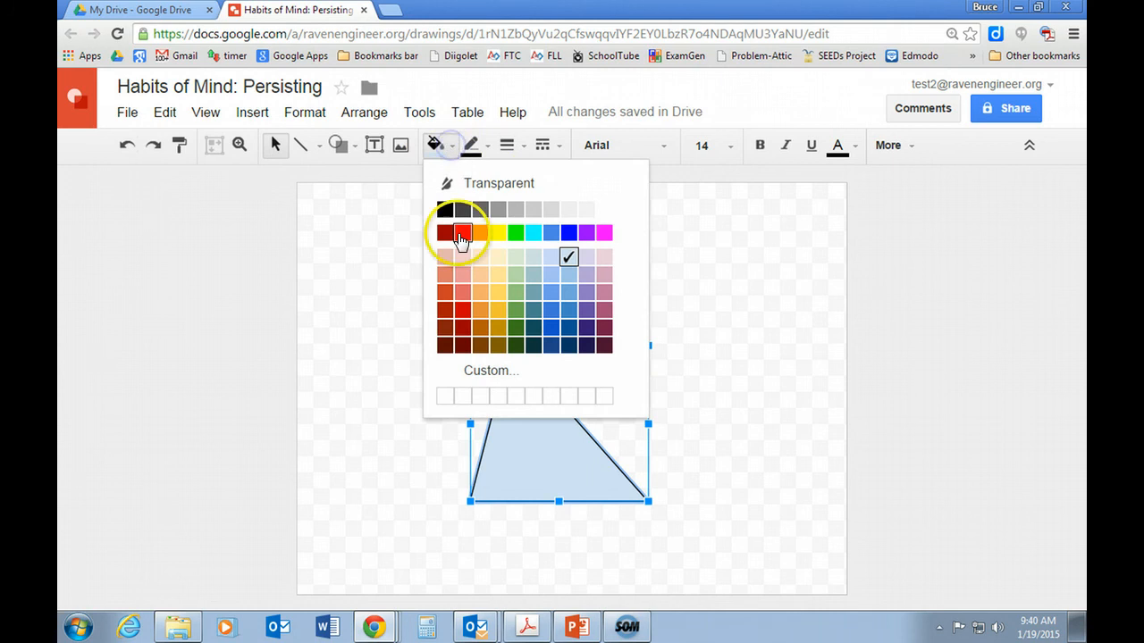
left_click(496, 232)
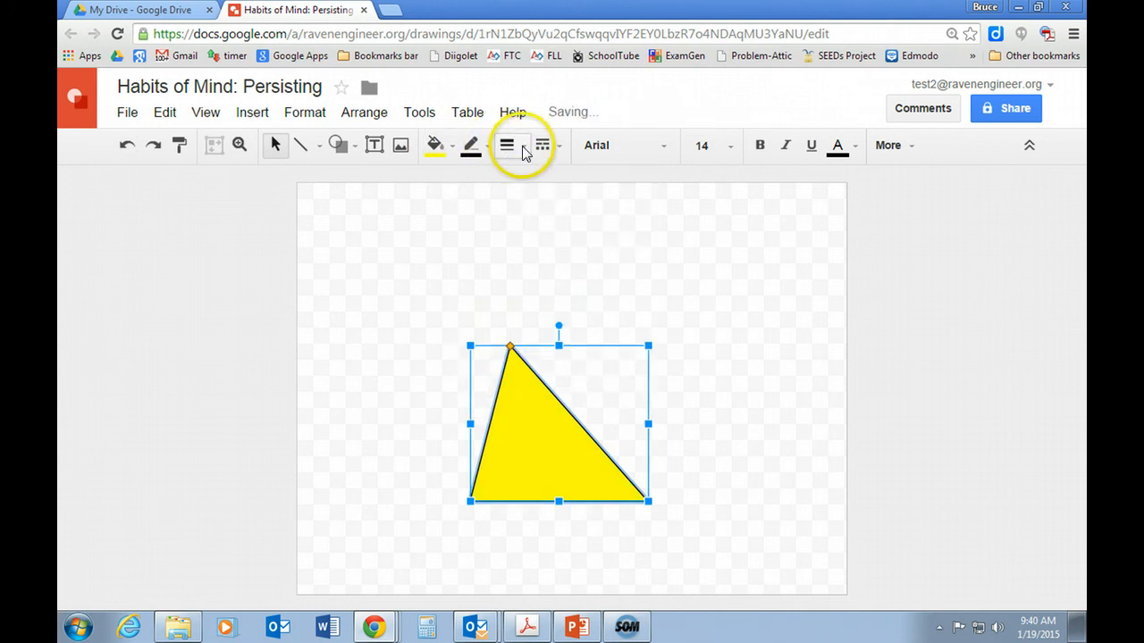
left_click(523, 147)
left_click(535, 234)
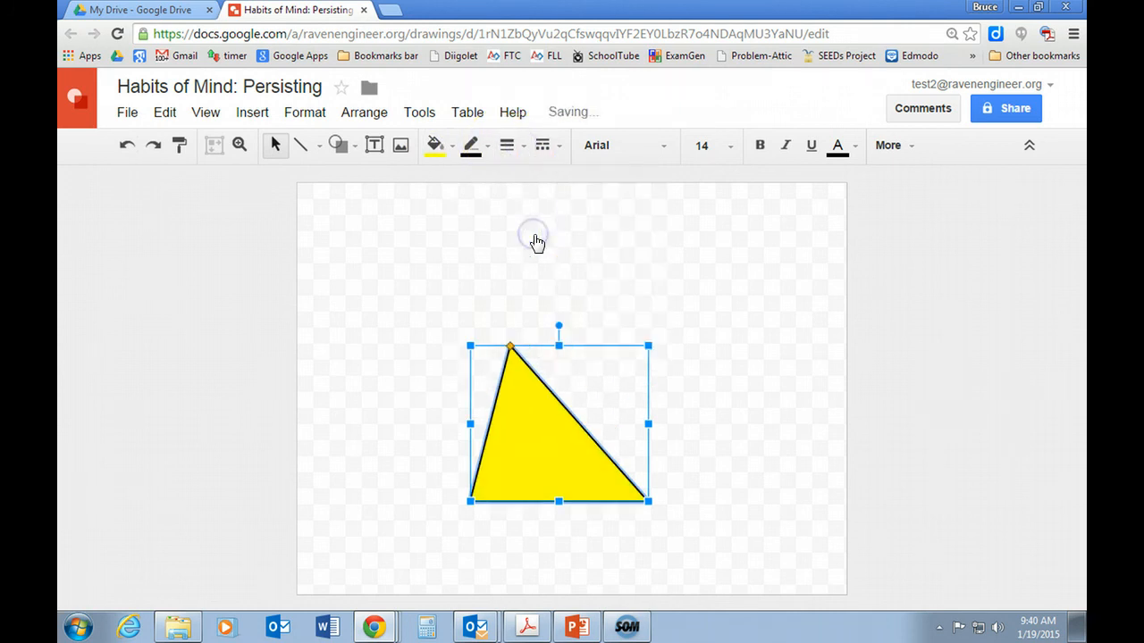
left_click(548, 154)
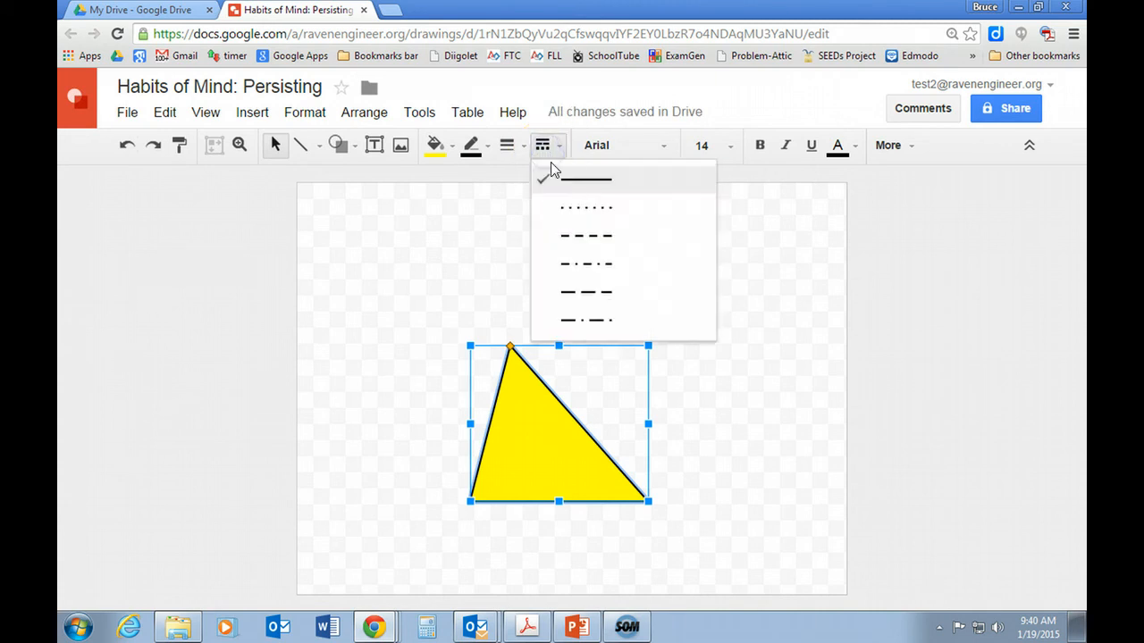
left_click(572, 211)
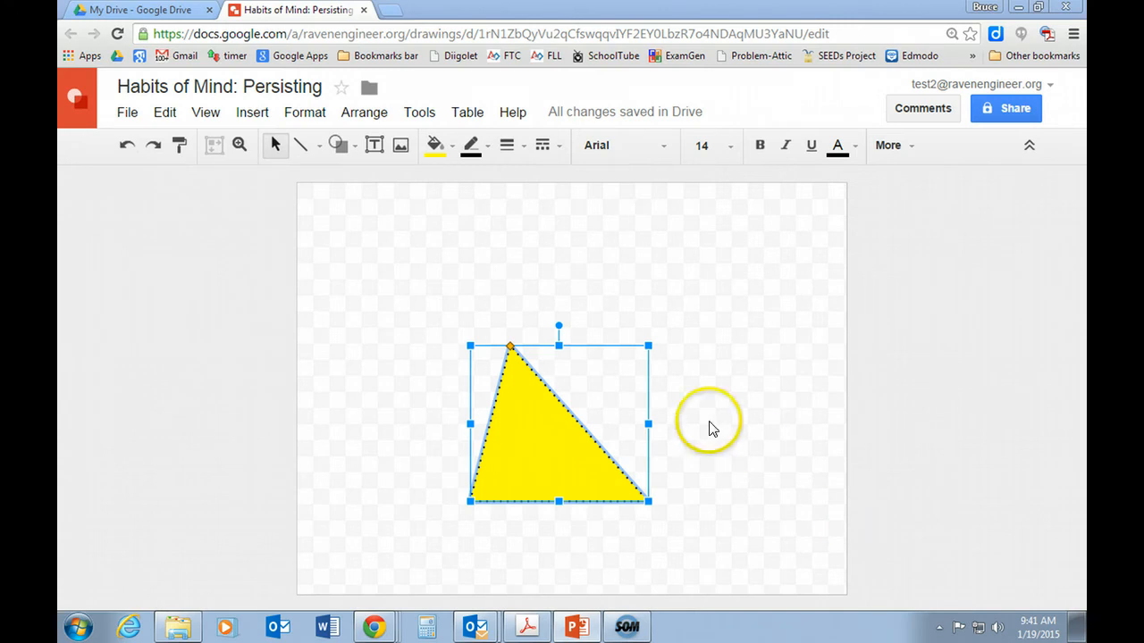
Step: Set the drawing's page size to a custom 3 × 3 inches
left_click(126, 113)
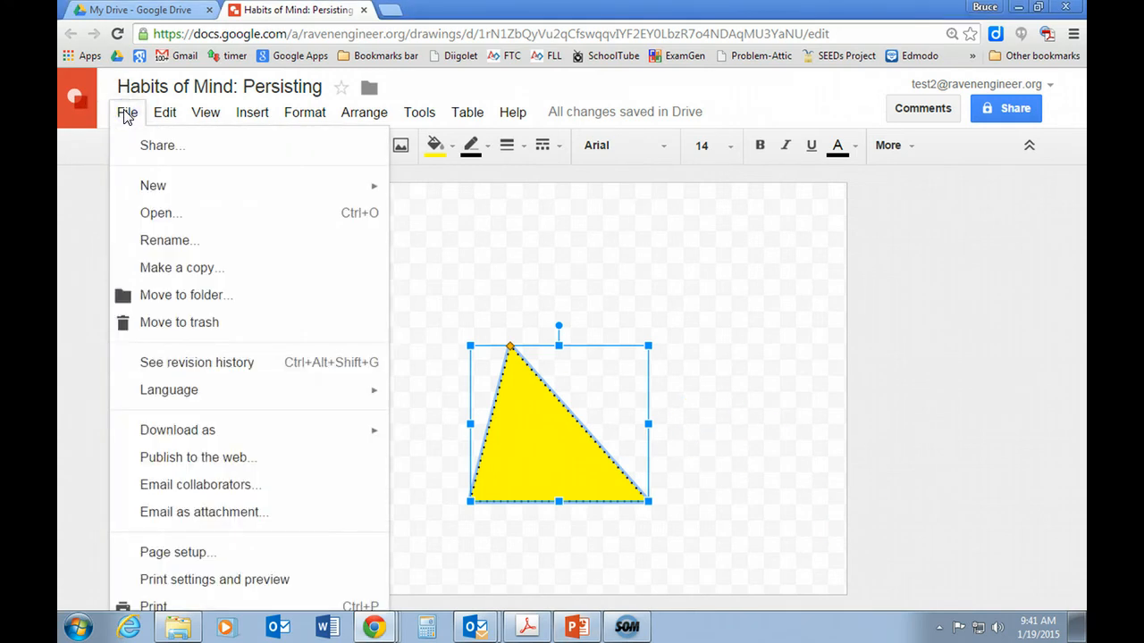
left_click(175, 556)
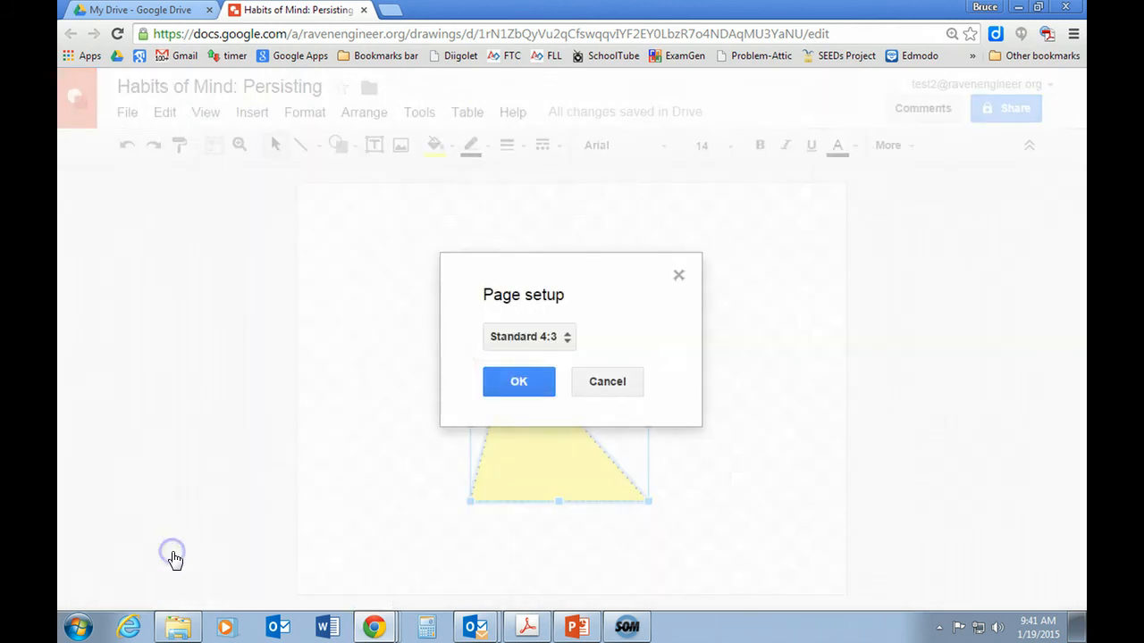
left_click(515, 341)
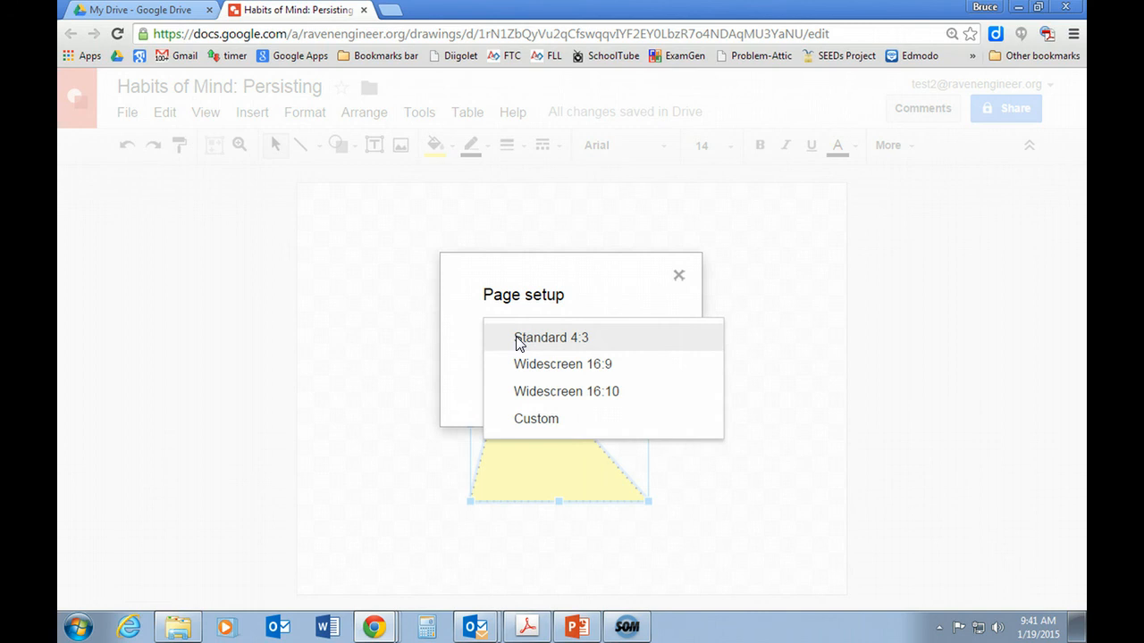
left_click(535, 426)
left_click(535, 426)
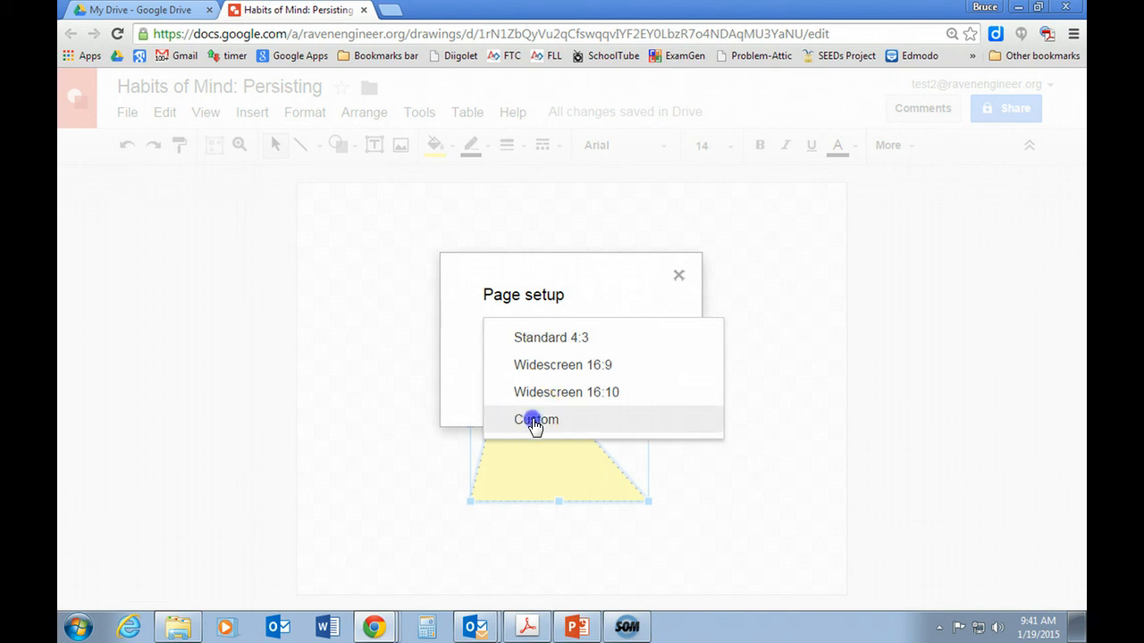
left_click_drag(524, 376, 490, 382)
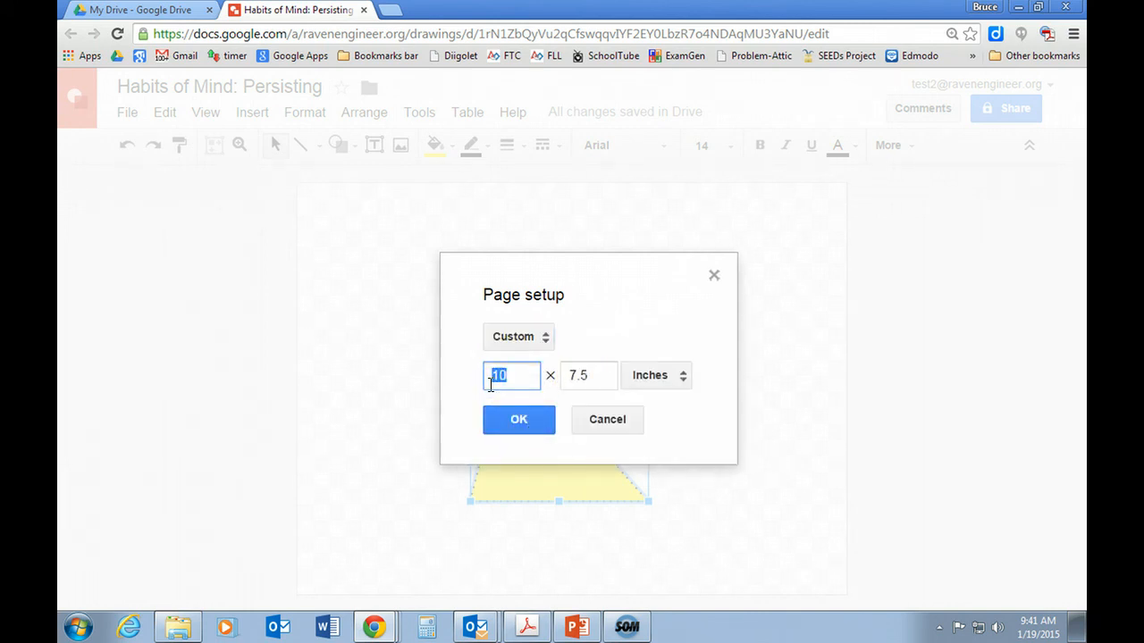
type("3")
key("Tab")
type("3")
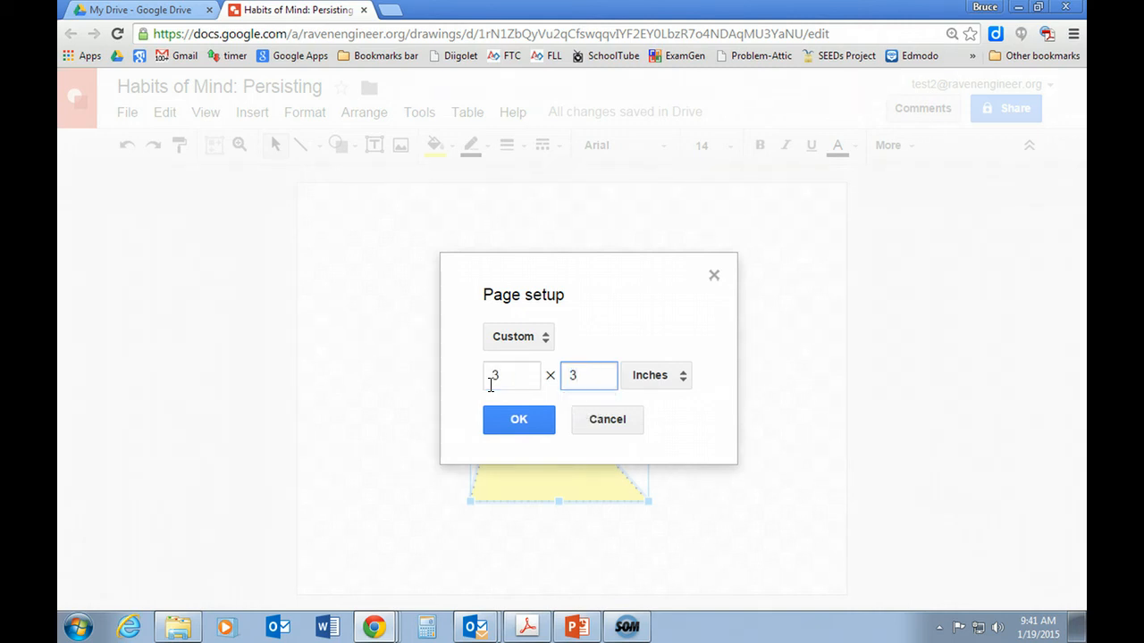
left_click(529, 421)
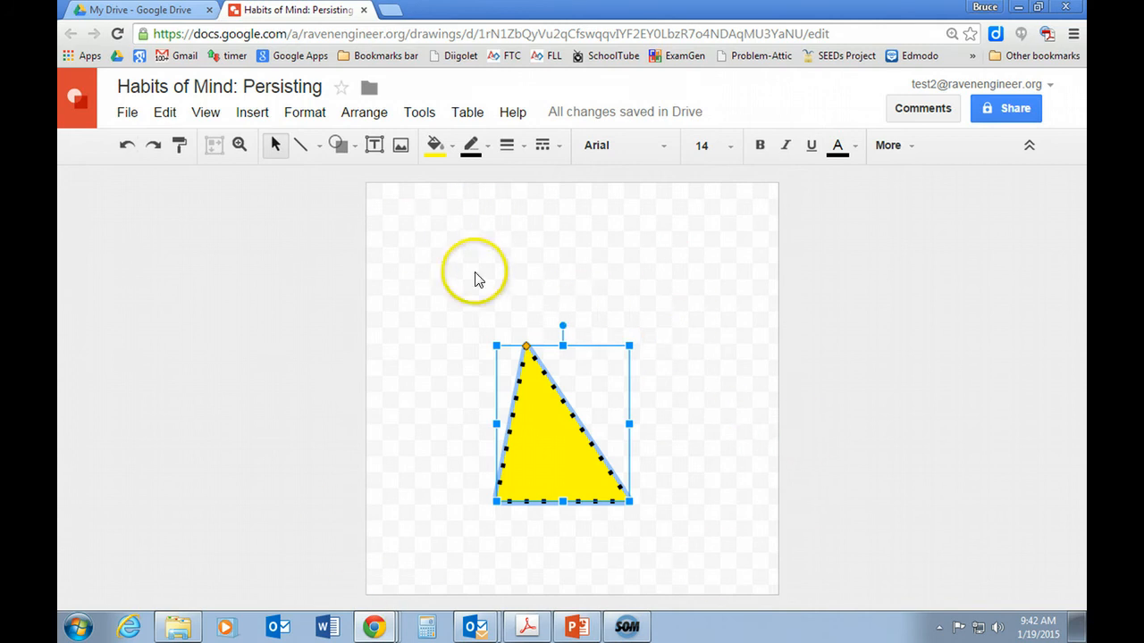
Step: Draw a large rectangle from the page's upper-left corner, leaving narrow margins along the right and bottom edges
left_click(344, 147)
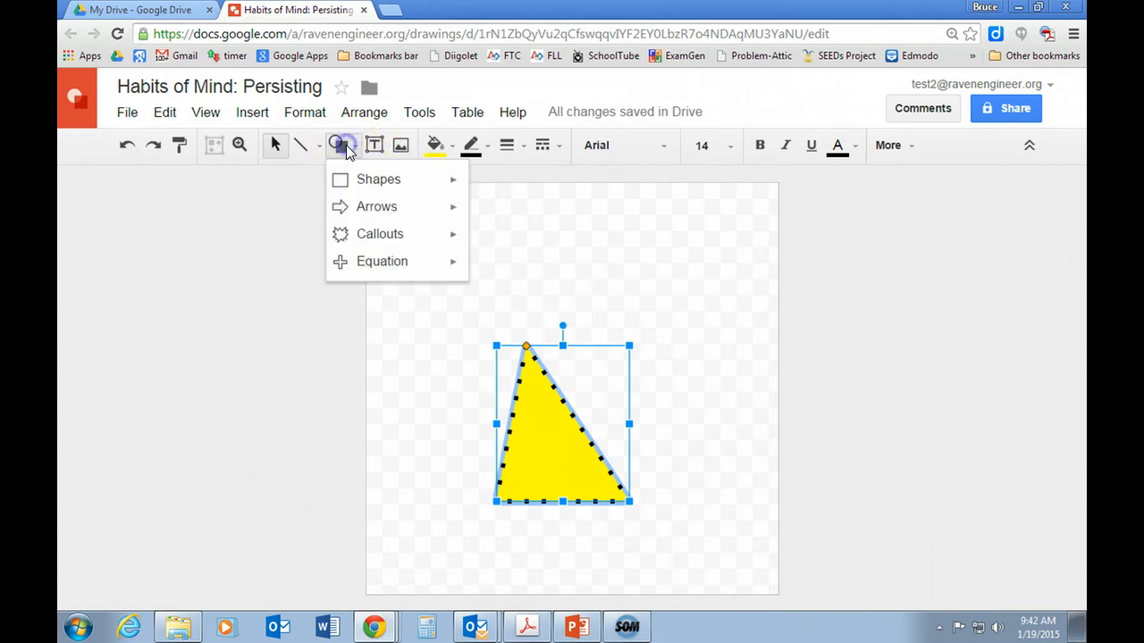
mouse_move(349, 179)
left_click(483, 191)
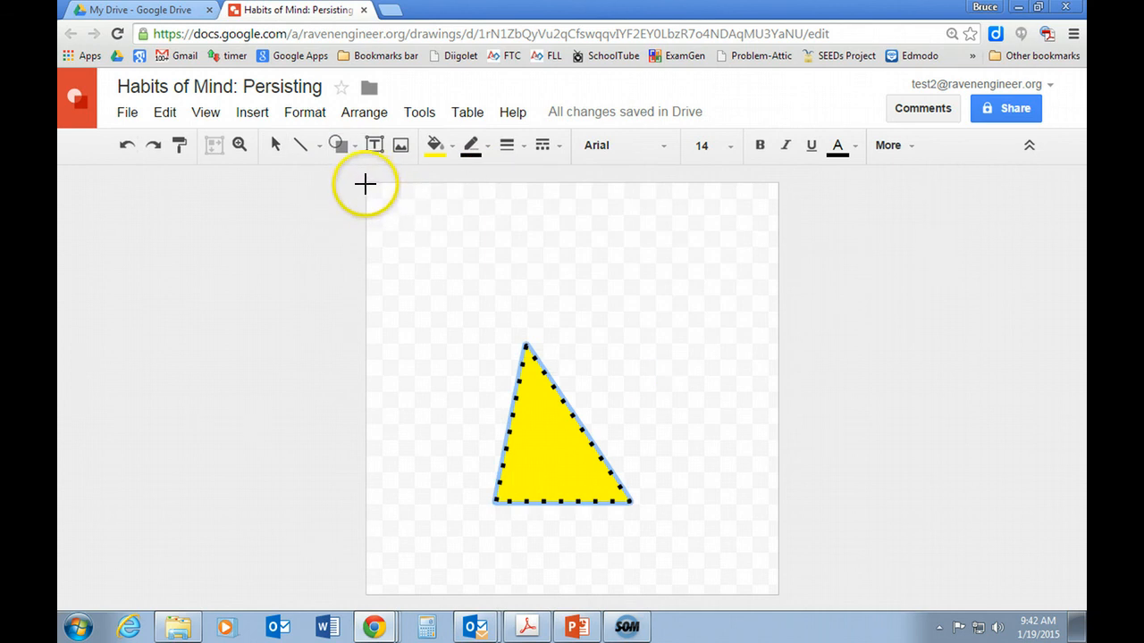
mouse_move(367, 184)
left_mouse_down()
mouse_move(431, 296)
mouse_move(623, 462)
mouse_move(730, 575)
mouse_move(774, 592)
mouse_move(747, 560)
left_mouse_up()
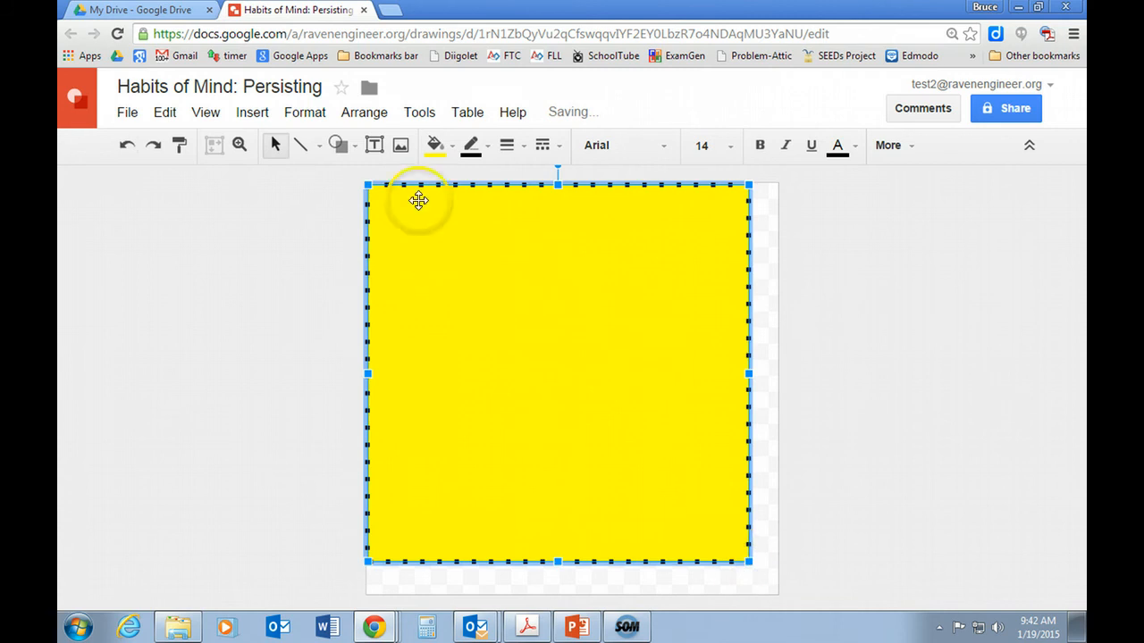
Step: Make the large rectangle's fill transparent and its outline solid
left_click(445, 151)
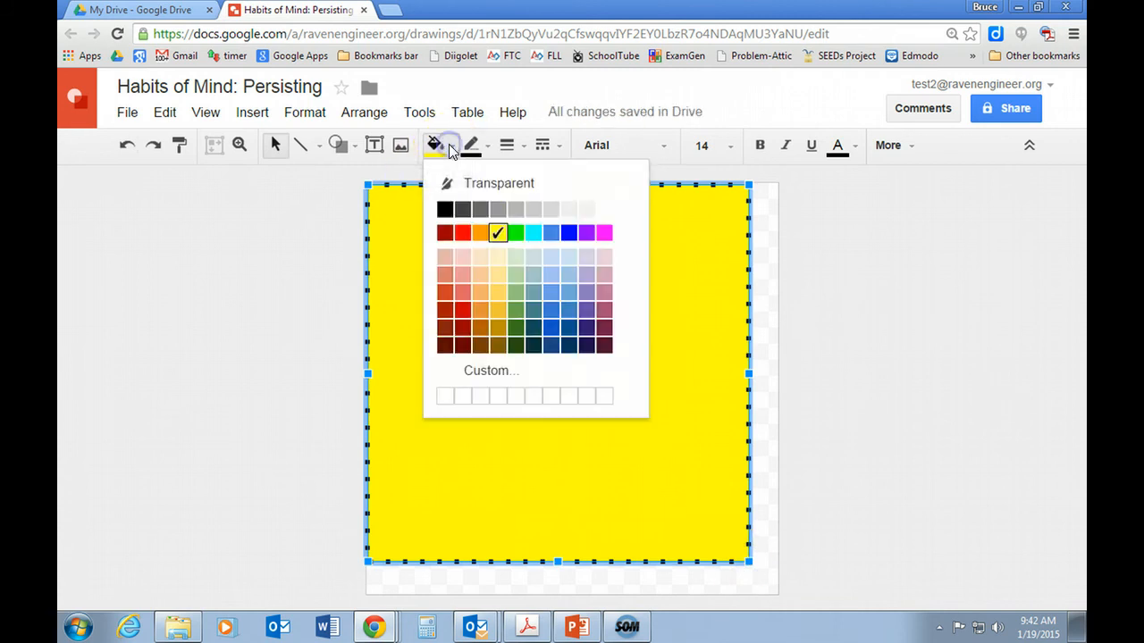
left_click(479, 185)
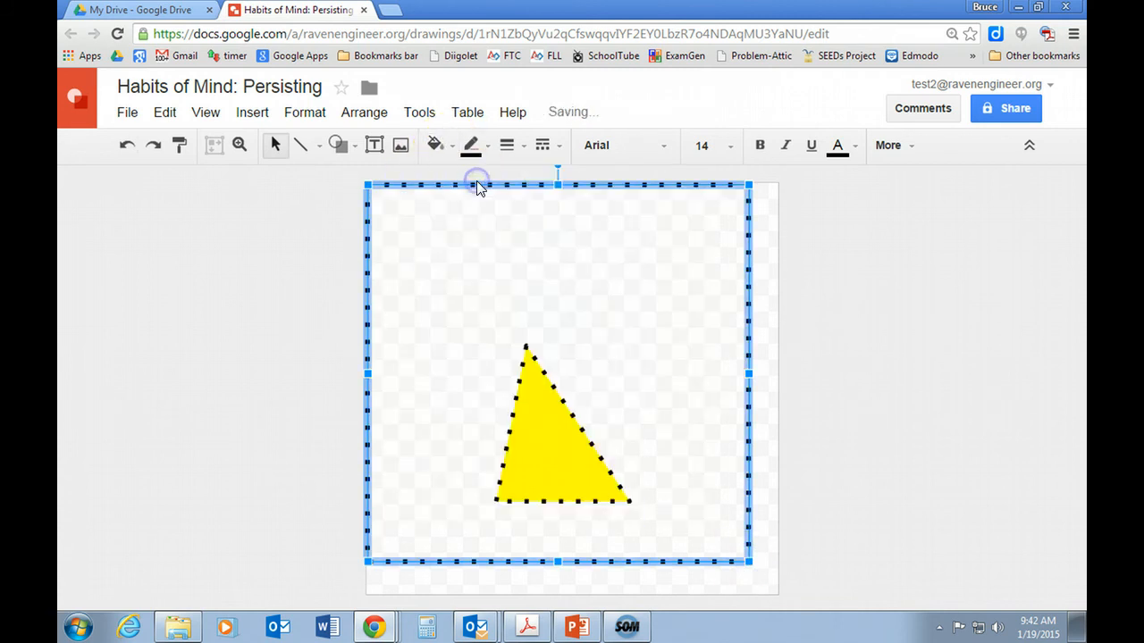
left_click(542, 147)
left_click(572, 180)
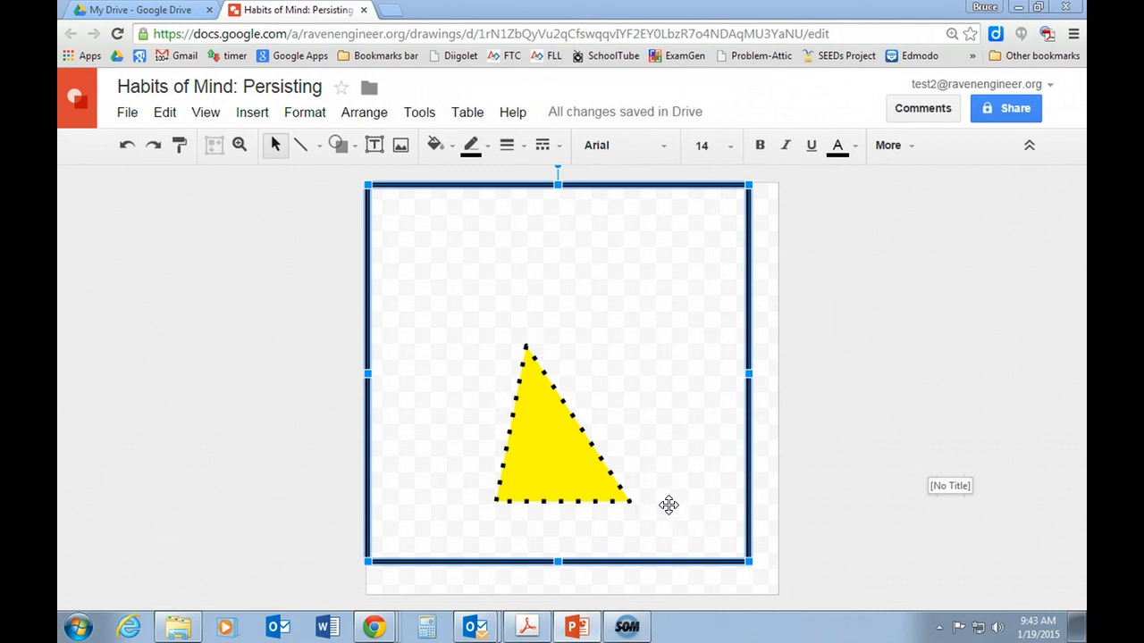
Step: Add a text box along the page's bottom edge, under the frame, with the caption Figure 1: “Persisting”
left_click(374, 150)
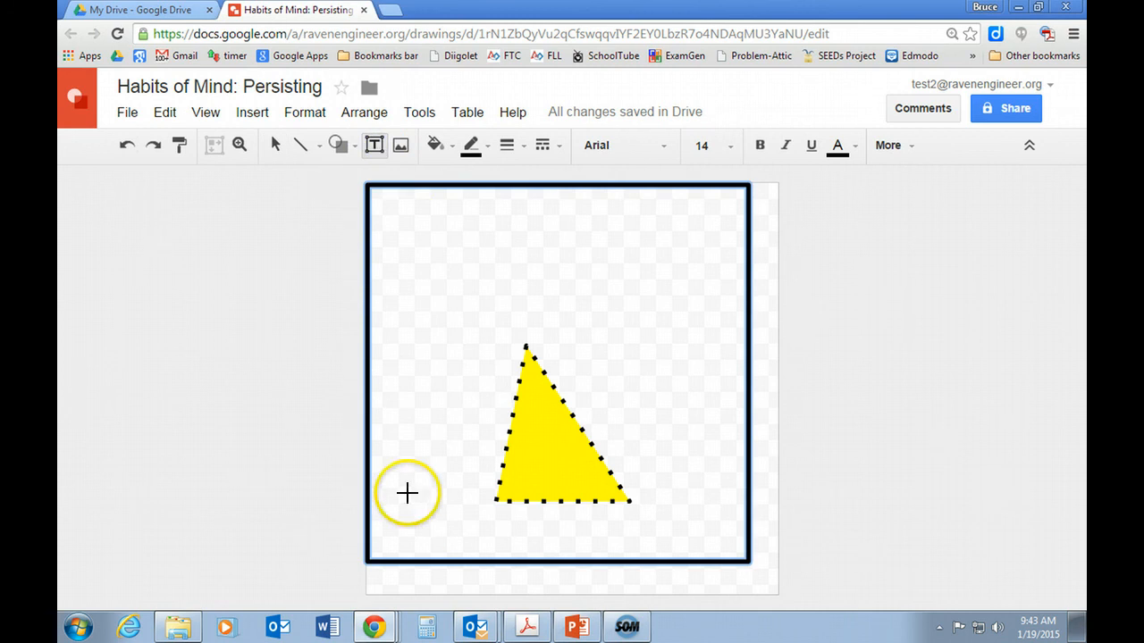
left_click_drag(383, 552, 744, 594)
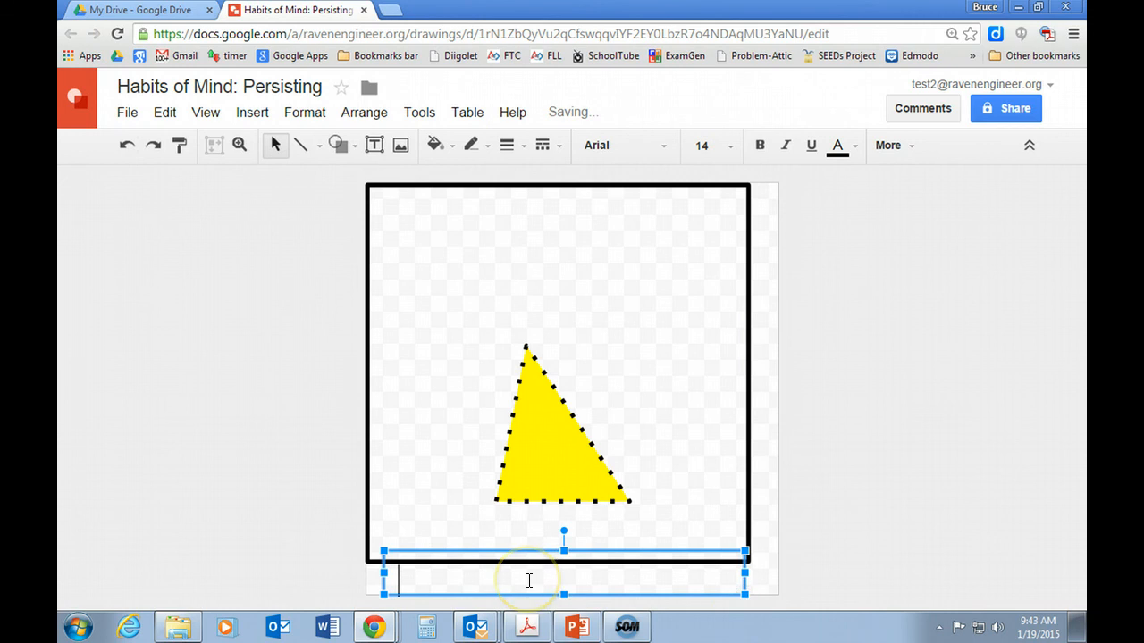
type("Figure")
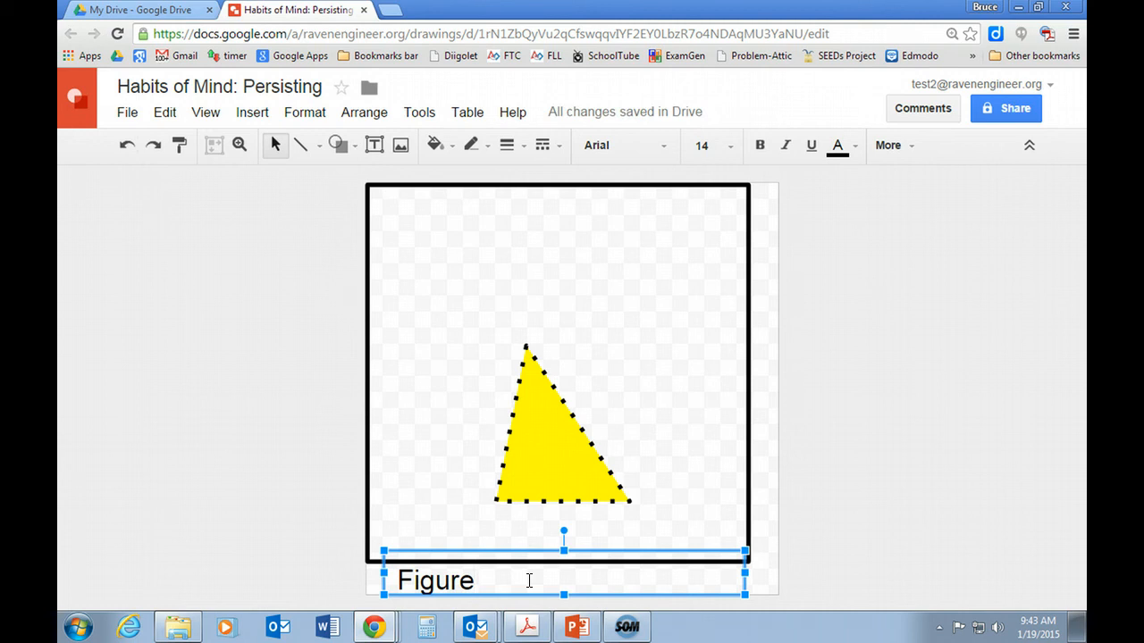
type(" 1")
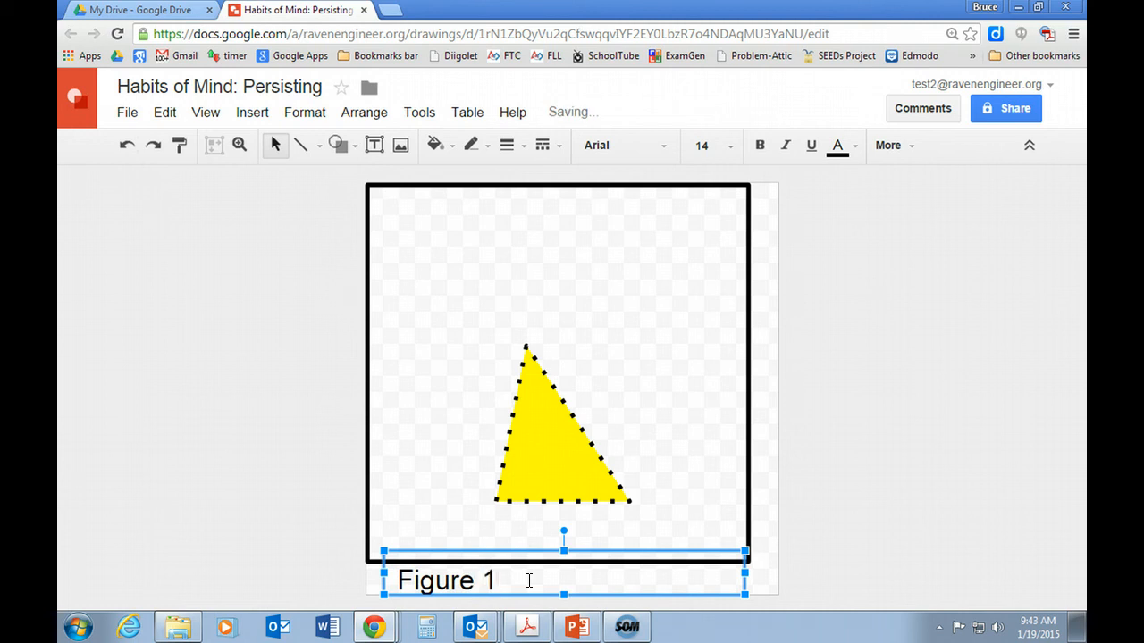
type(": “")
type("Persisting")
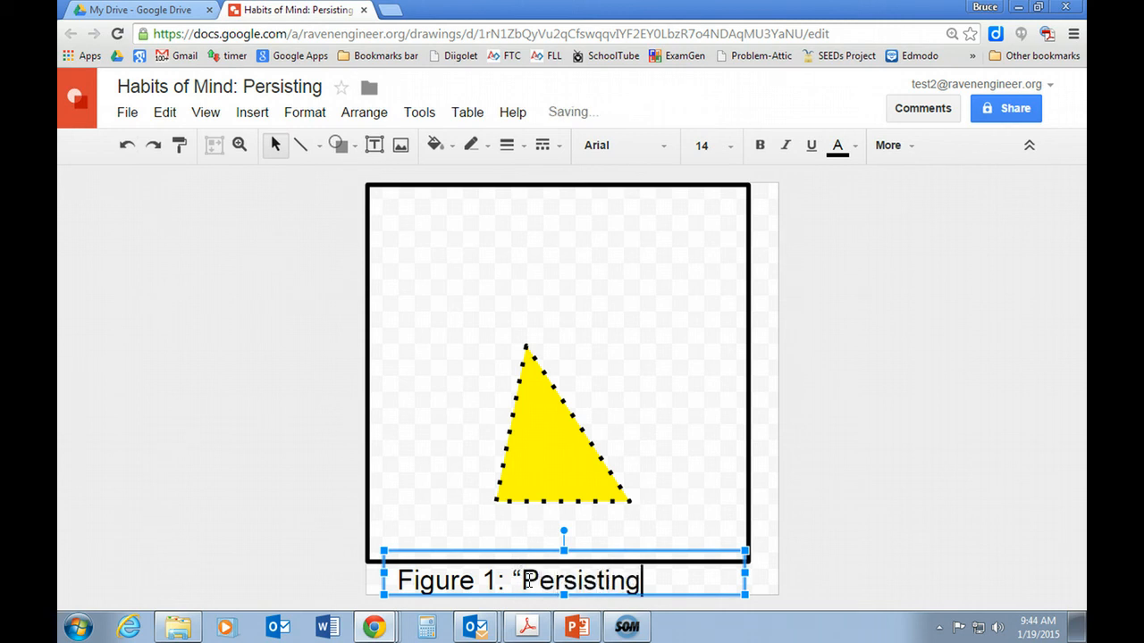
type("\"")
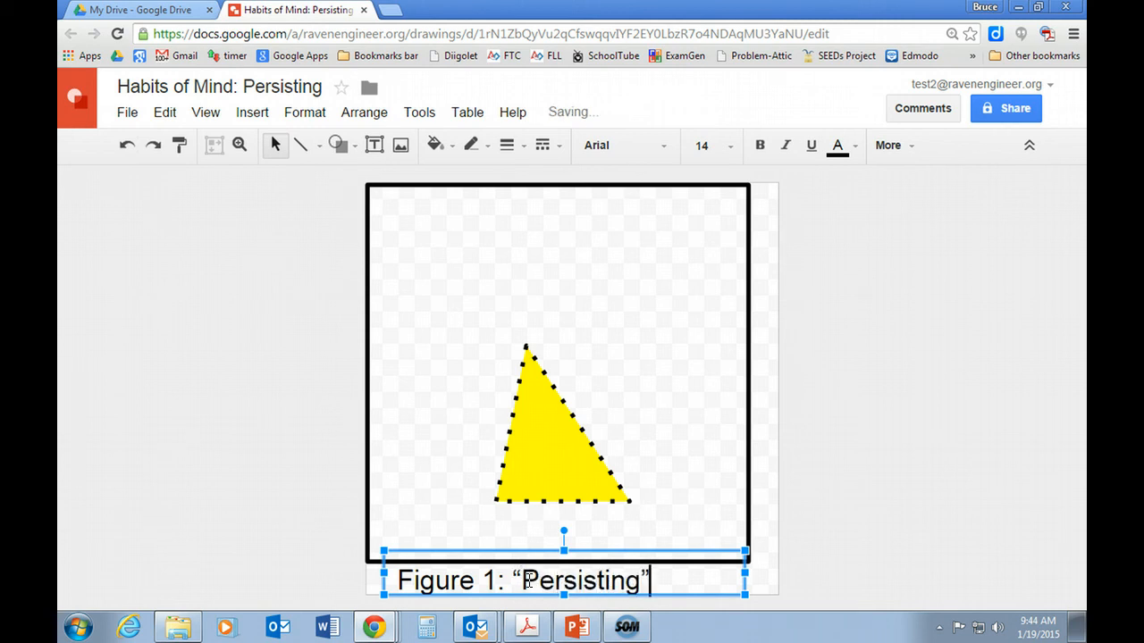